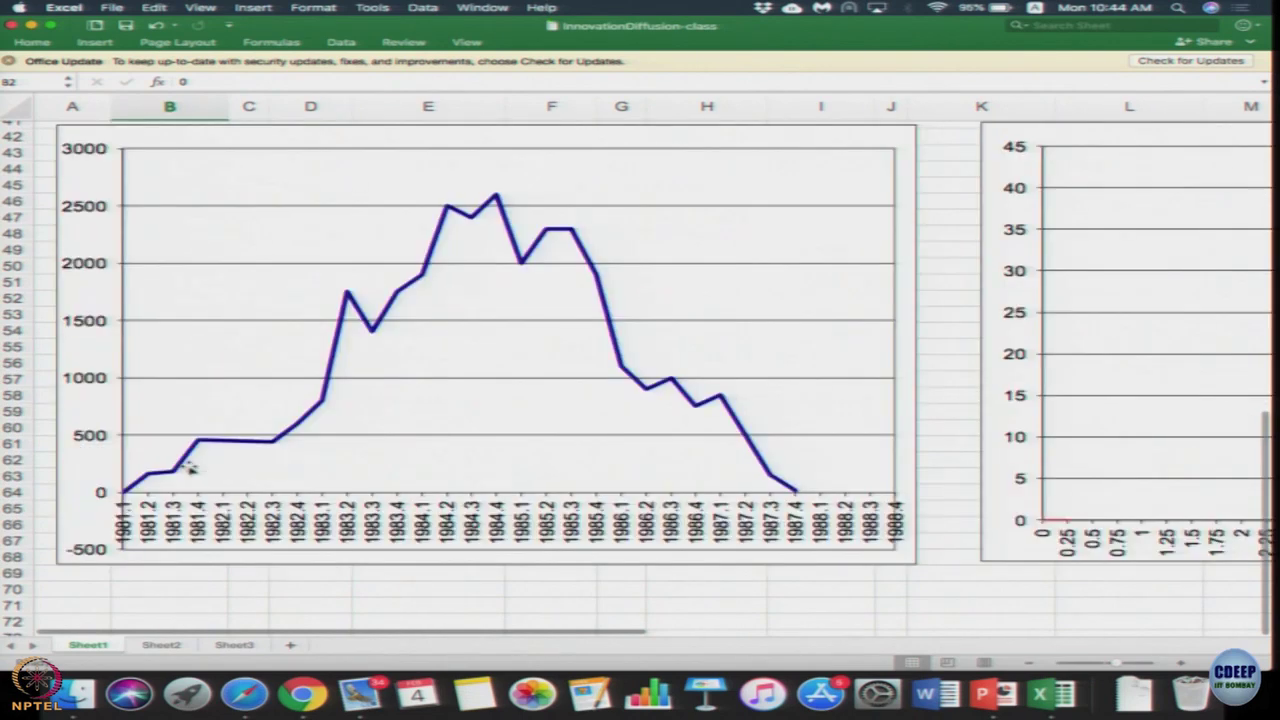
- Review the rescaled Time column against the quarterly sales data, from the first quarter through the last listed quarter
scroll(190, 468, up, 3)
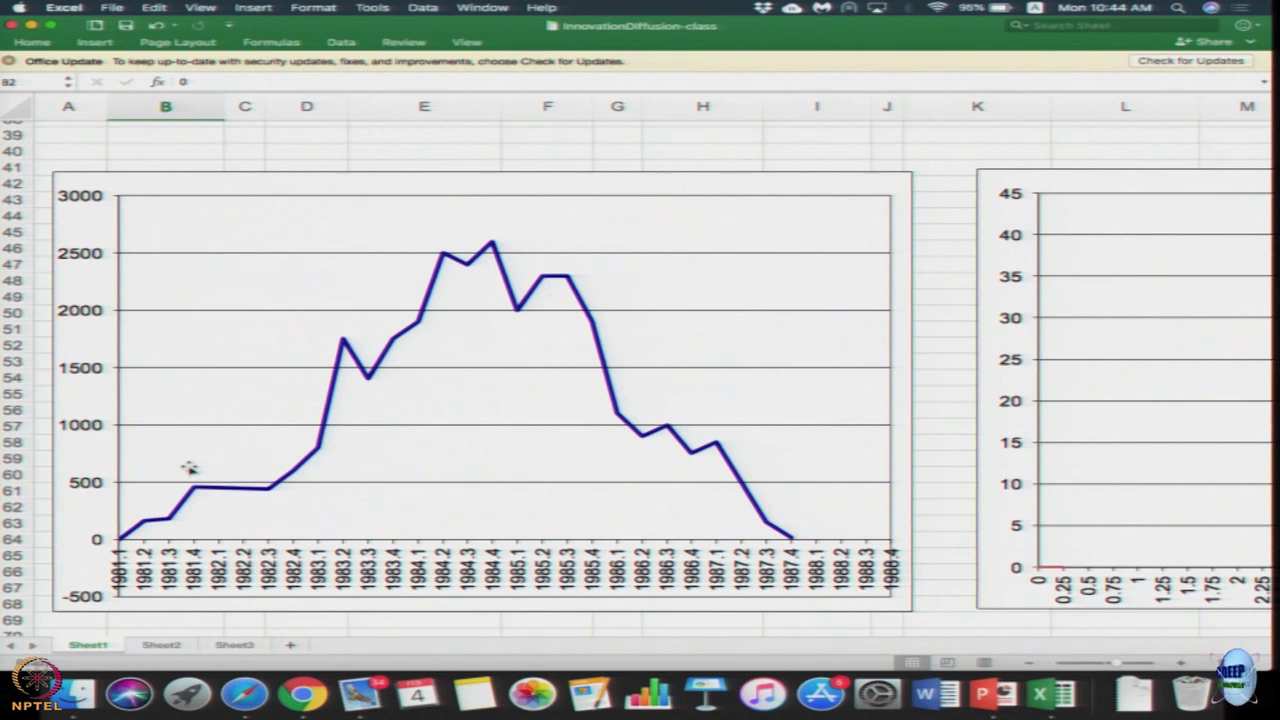
scroll(190, 468, up, 10)
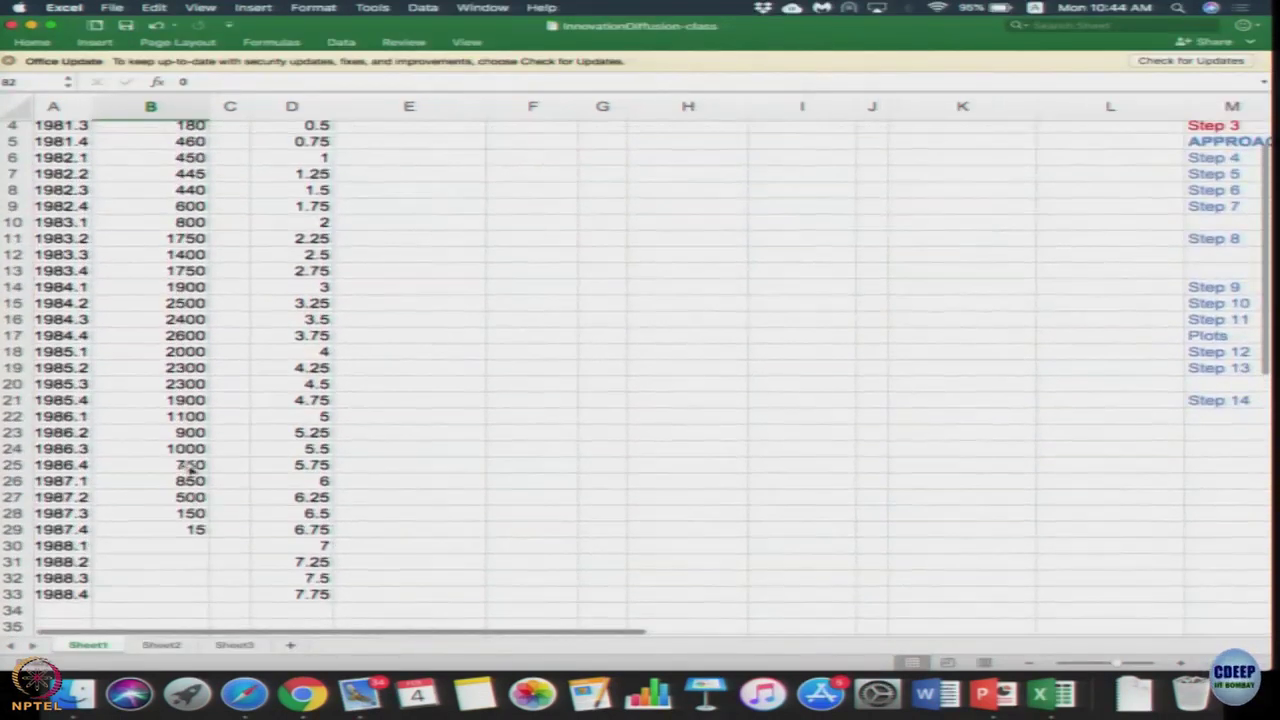
scroll(190, 468, up, 2)
click(305, 157)
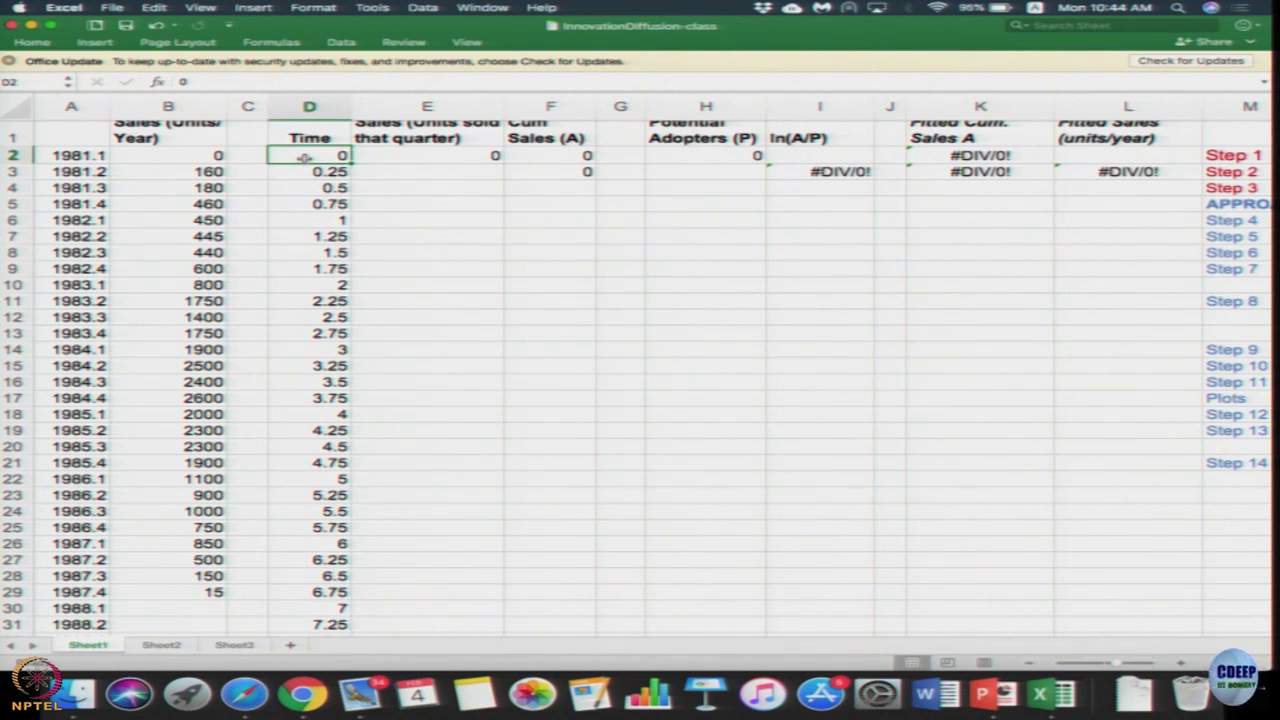
scroll(305, 158, up, 1)
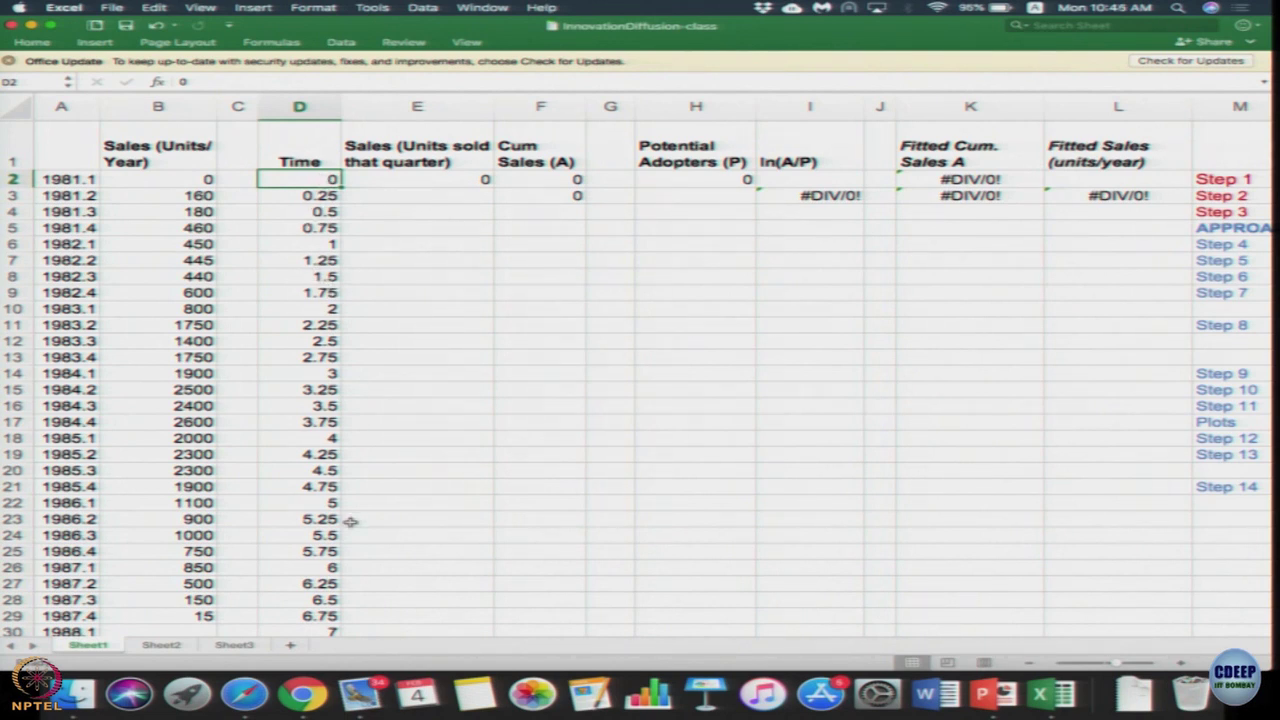
scroll(325, 597, down, 3)
scroll(325, 597, down, 3)
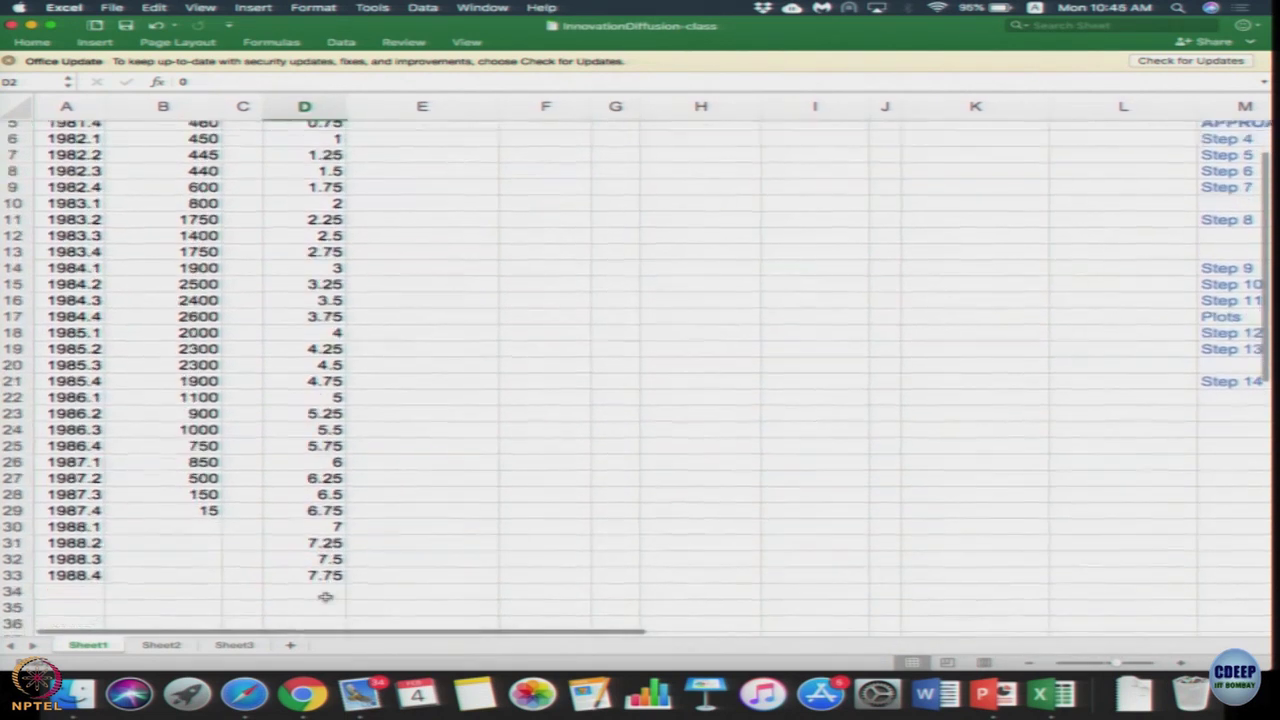
click(185, 512)
click(340, 511)
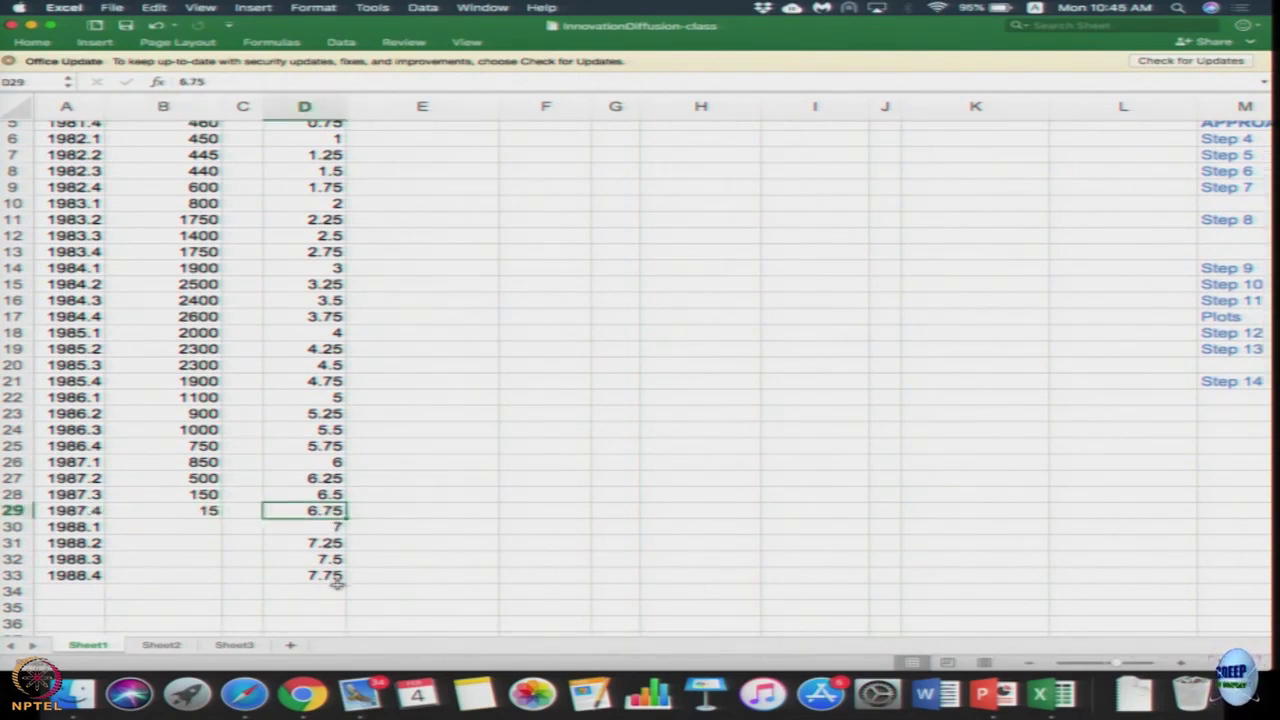
scroll(337, 589, up, 1)
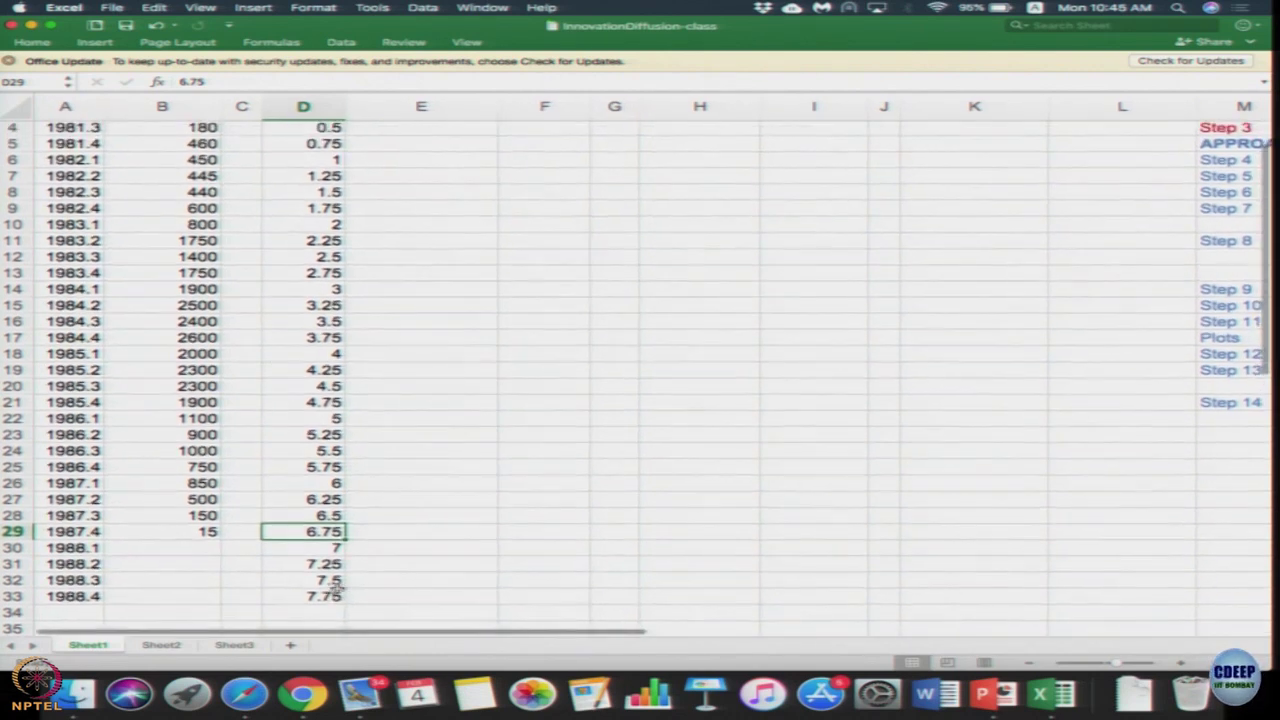
scroll(337, 589, up, 3)
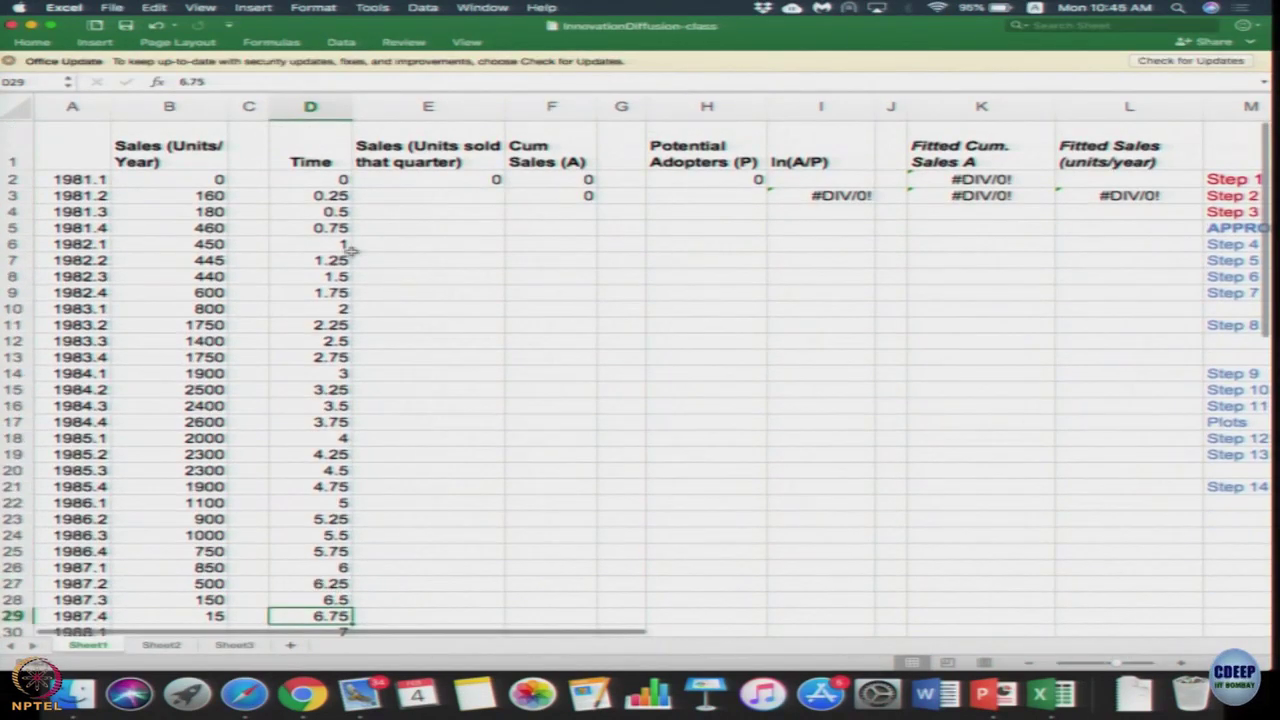
click(330, 179)
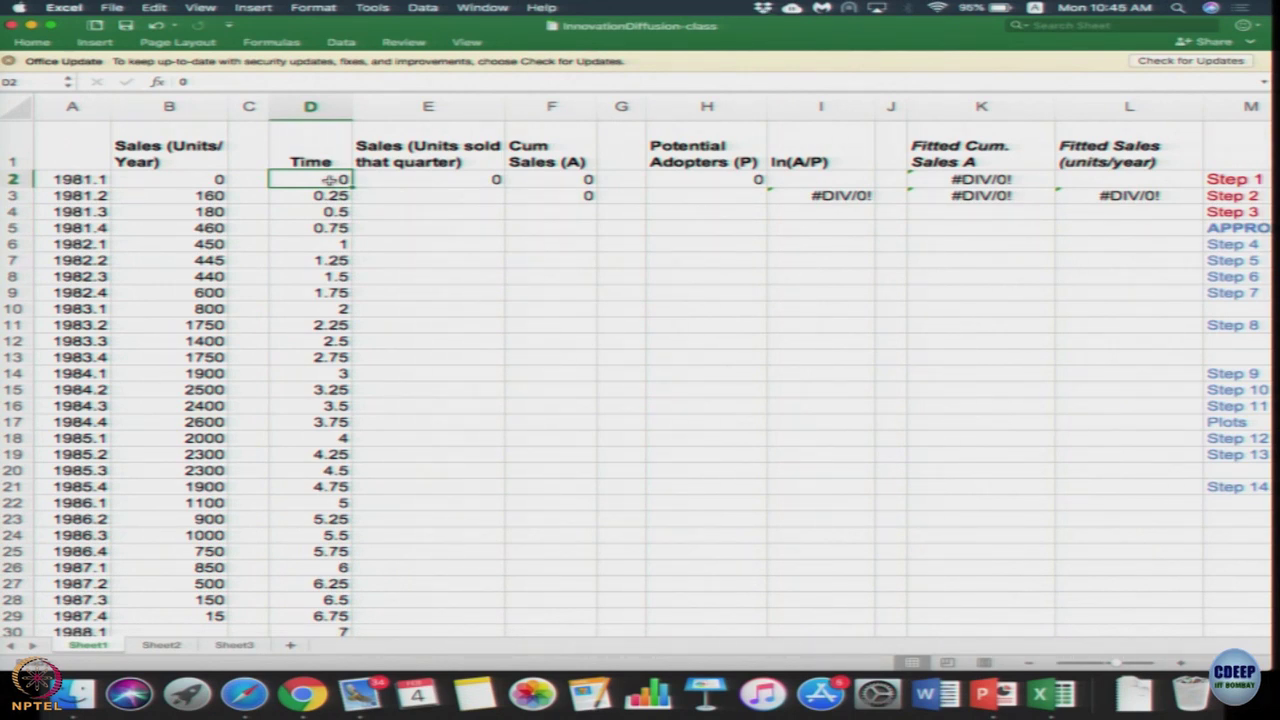
- Correct the quarterly units sold formula in E2 to =B2/4 and fill it through E29
click(456, 179)
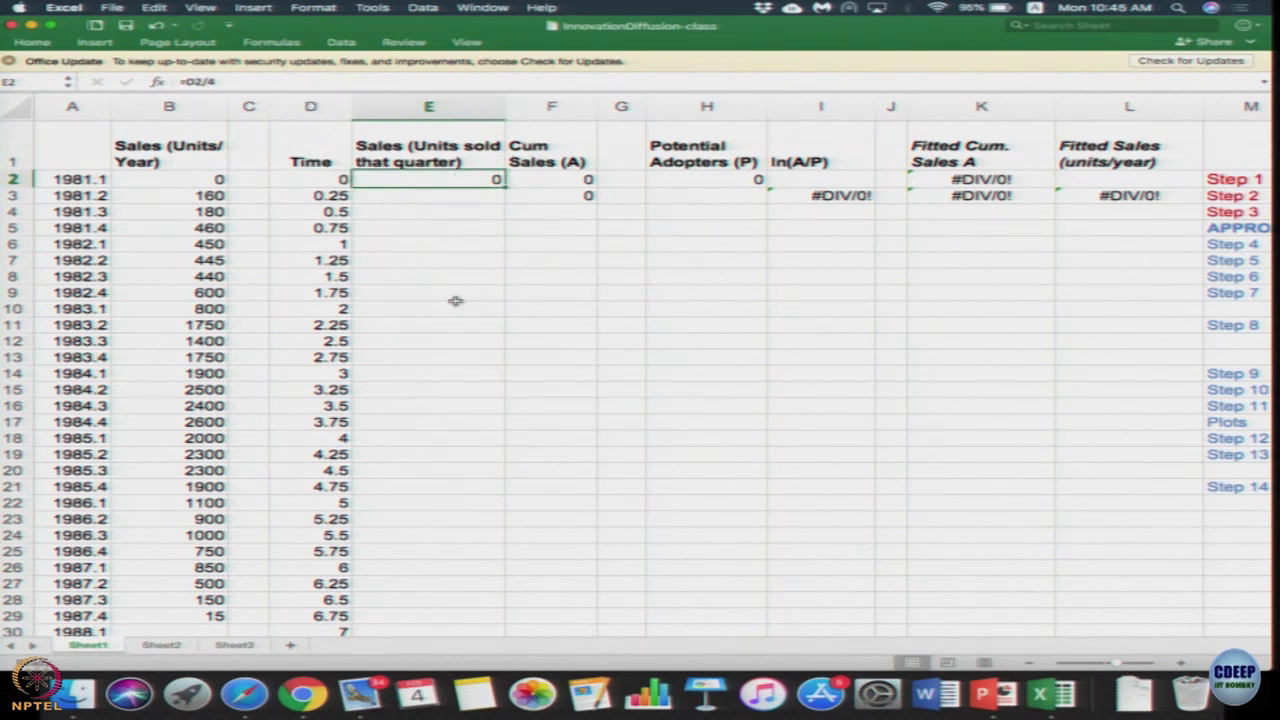
scroll(455, 301, right, 1)
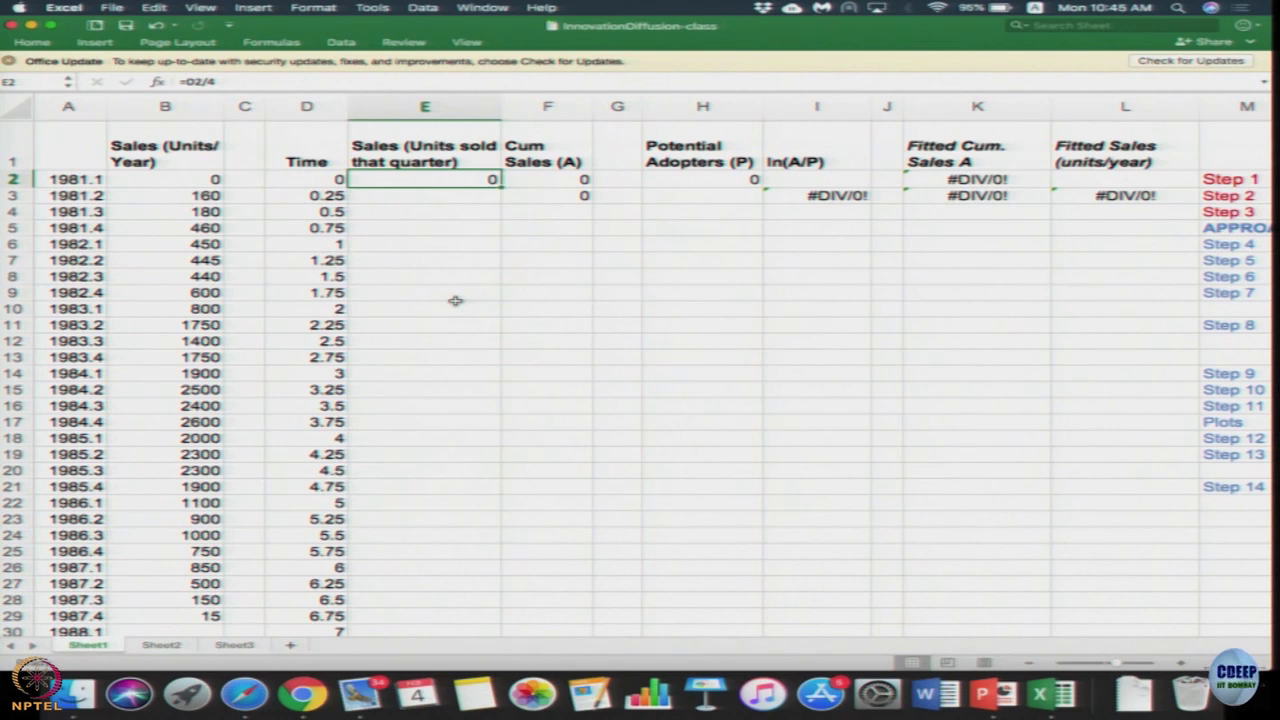
double_click(443, 180)
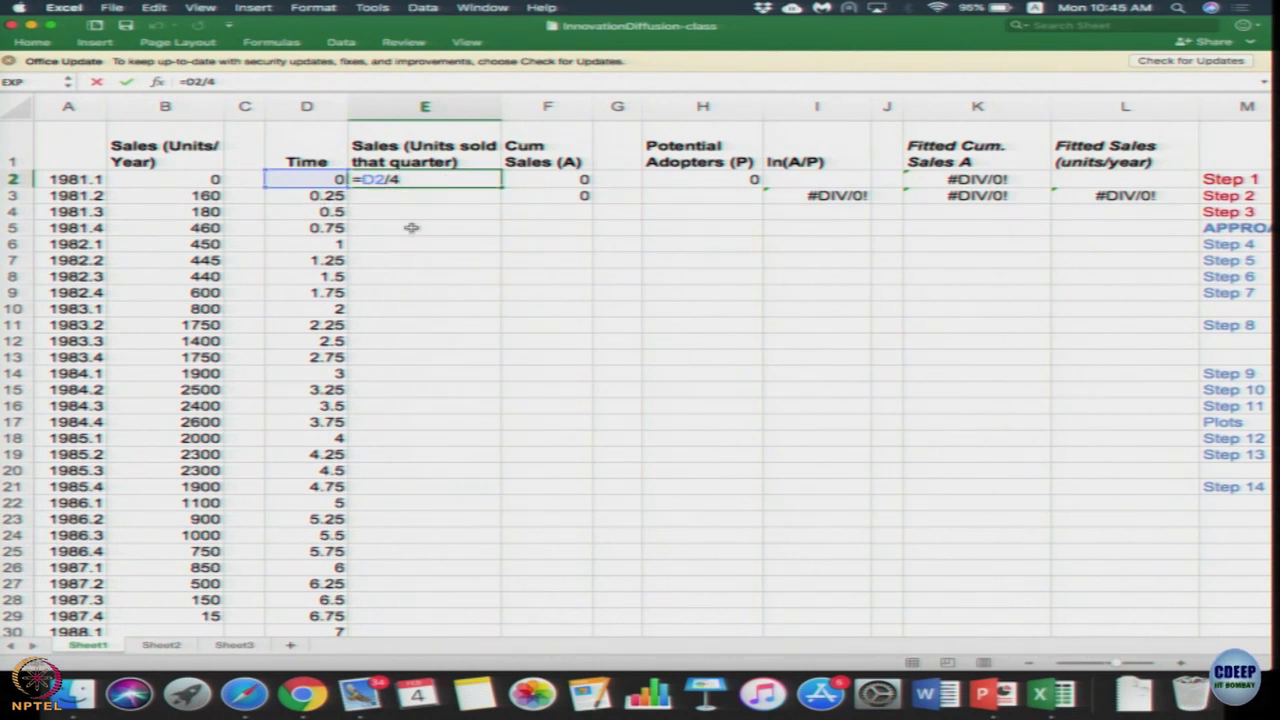
drag(345, 172, 182, 174)
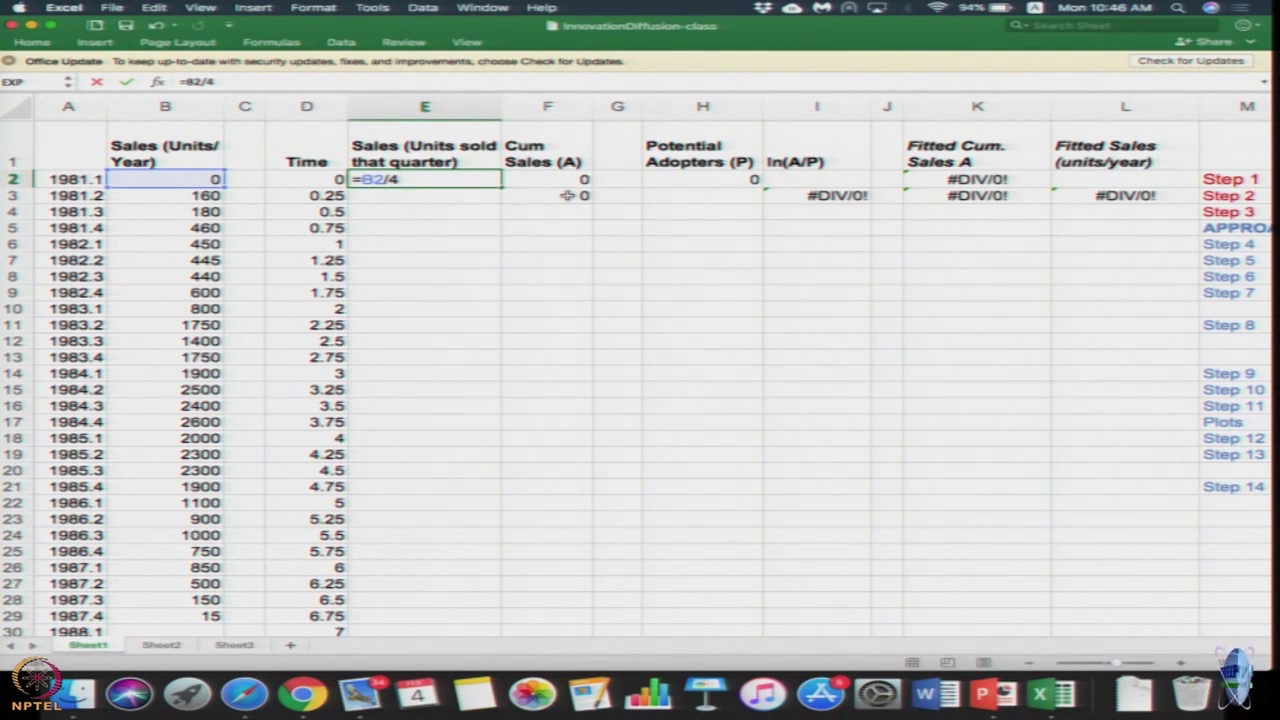
key(Return)
click(450, 183)
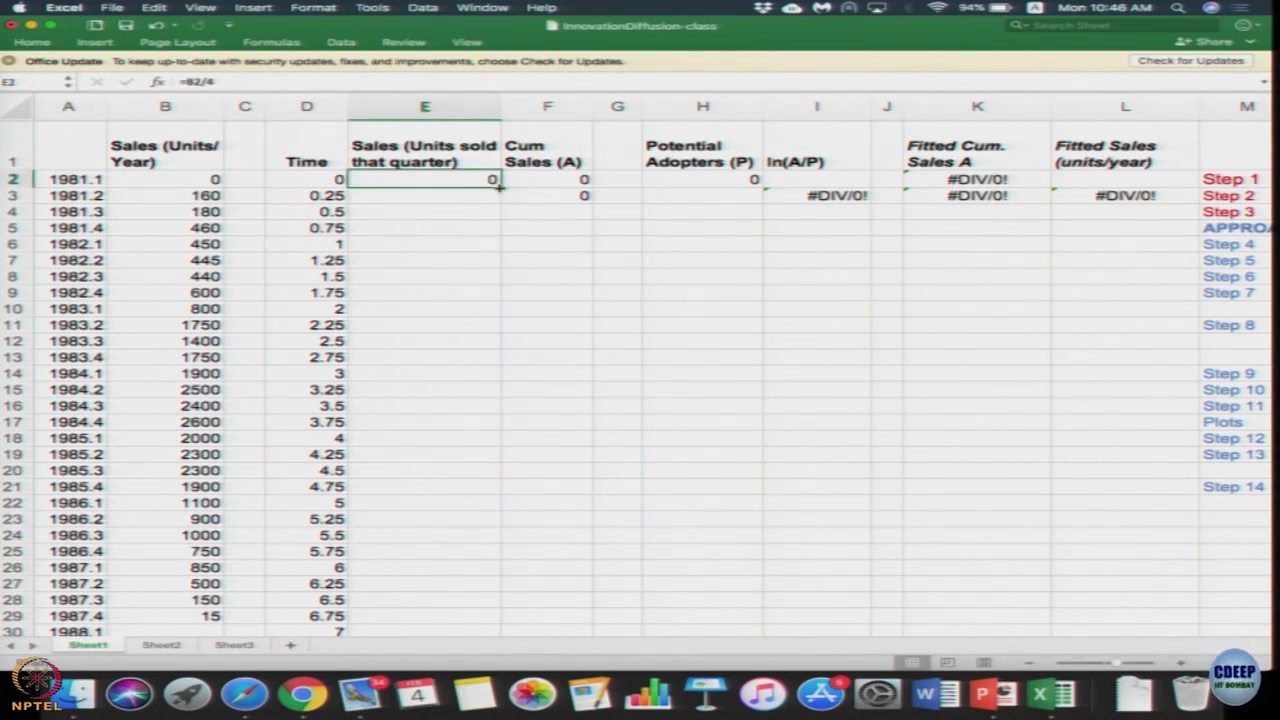
drag(500, 187, 500, 620)
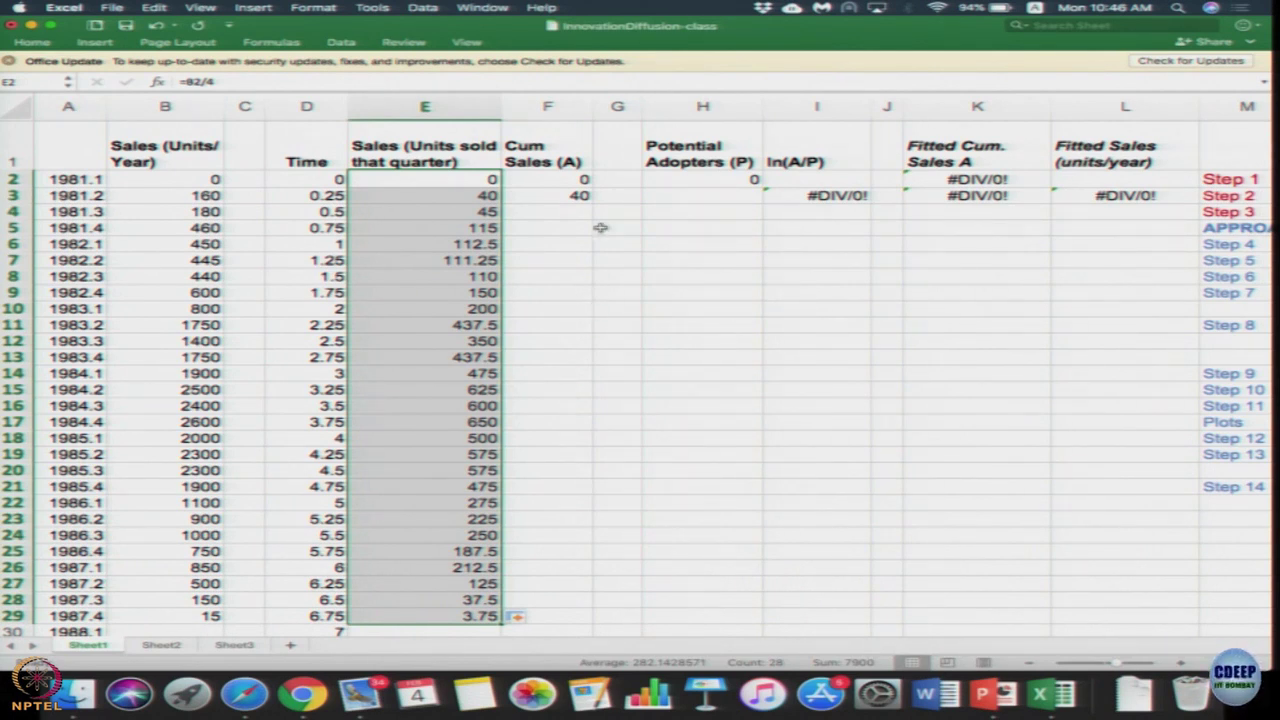
- Check the cumulative sales formulas in F2 and F3, and fill =E3+F2 from F3 through F29
click(554, 180)
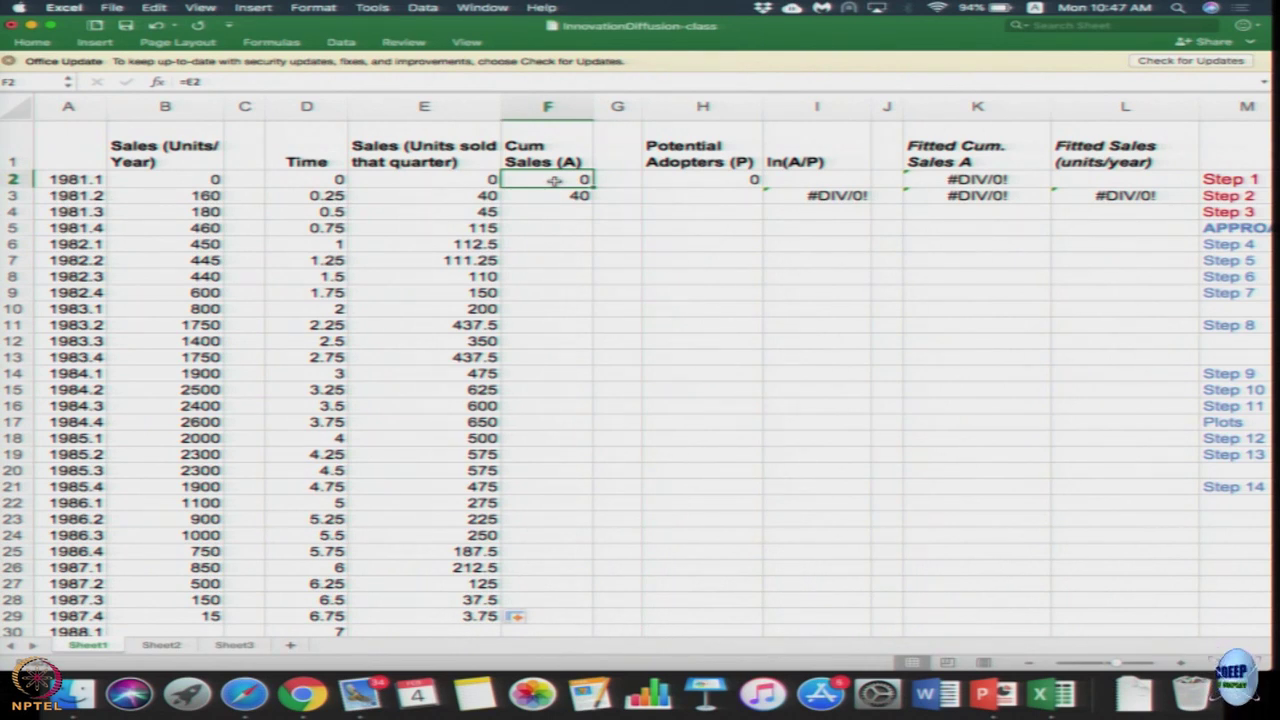
click(562, 198)
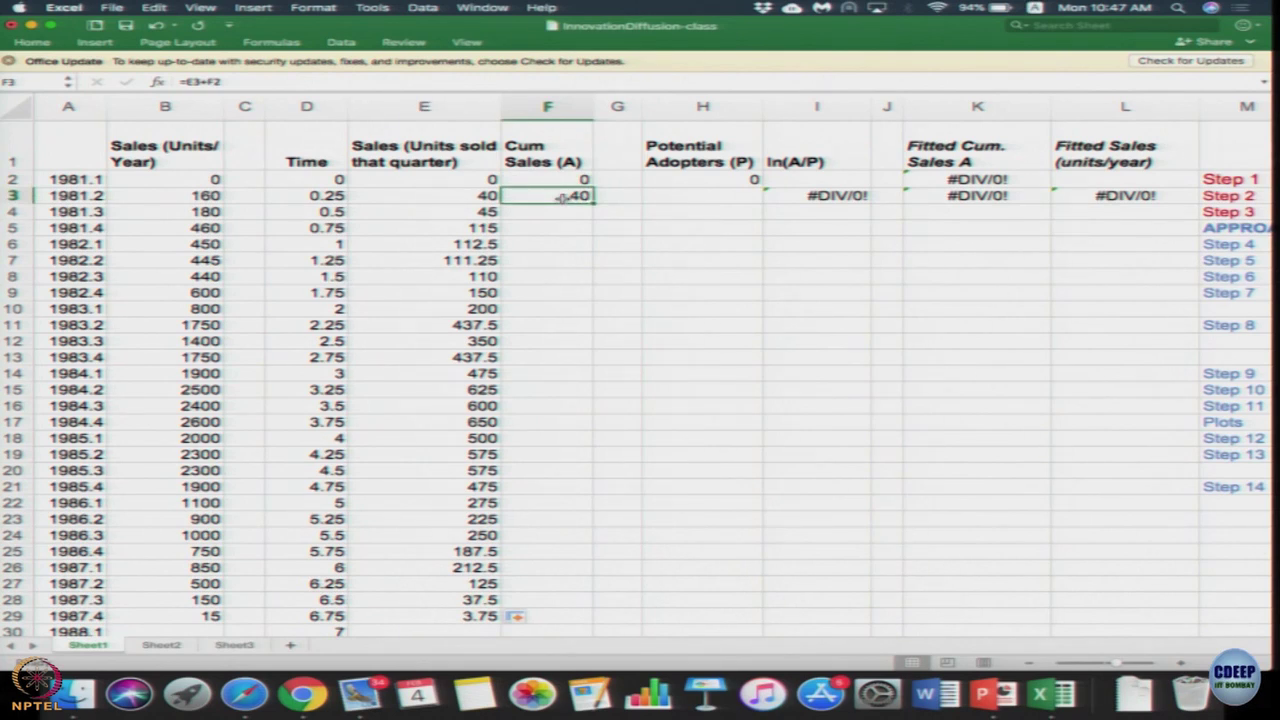
click(576, 179)
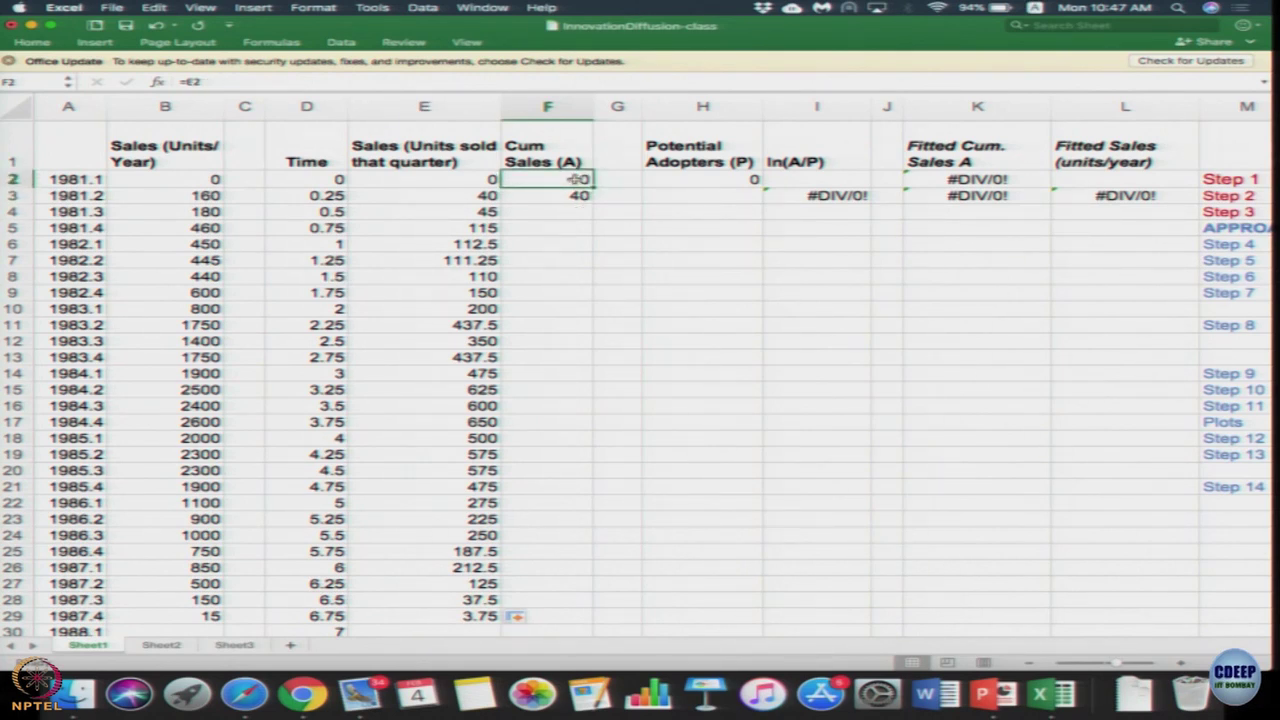
click(566, 195)
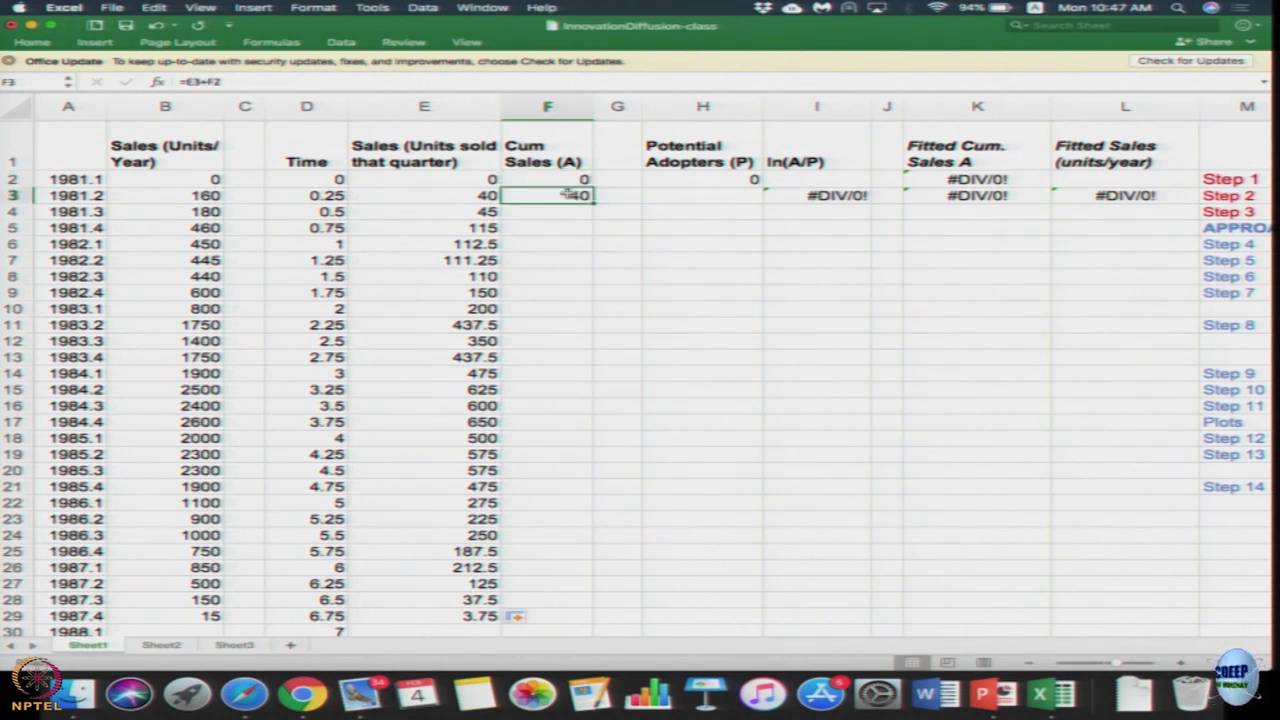
double_click(556, 196)
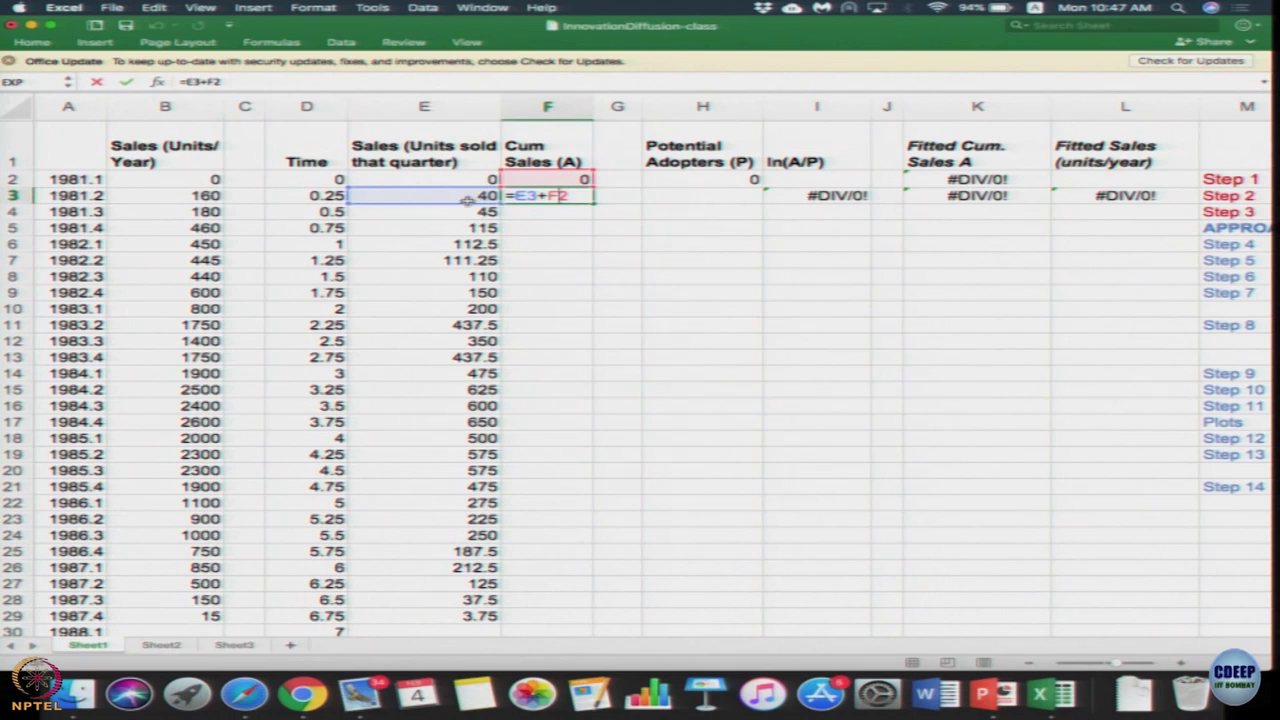
key(Return)
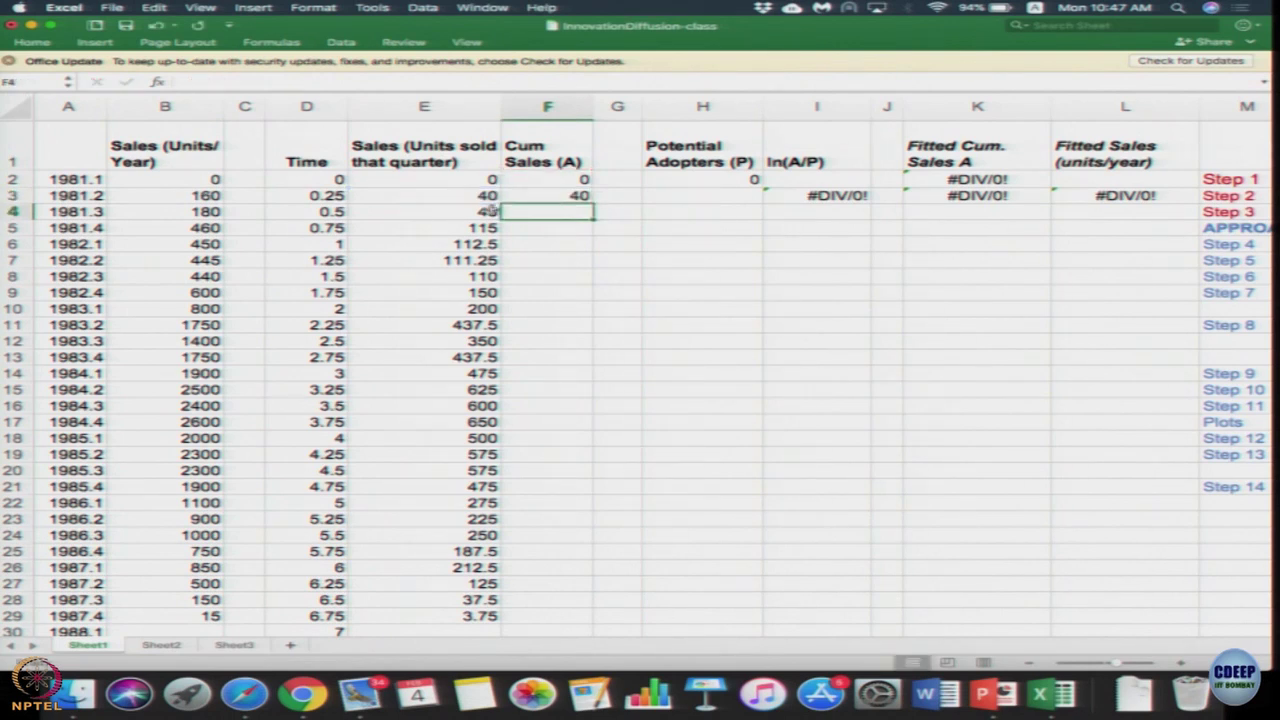
click(580, 197)
drag(594, 202, 580, 623)
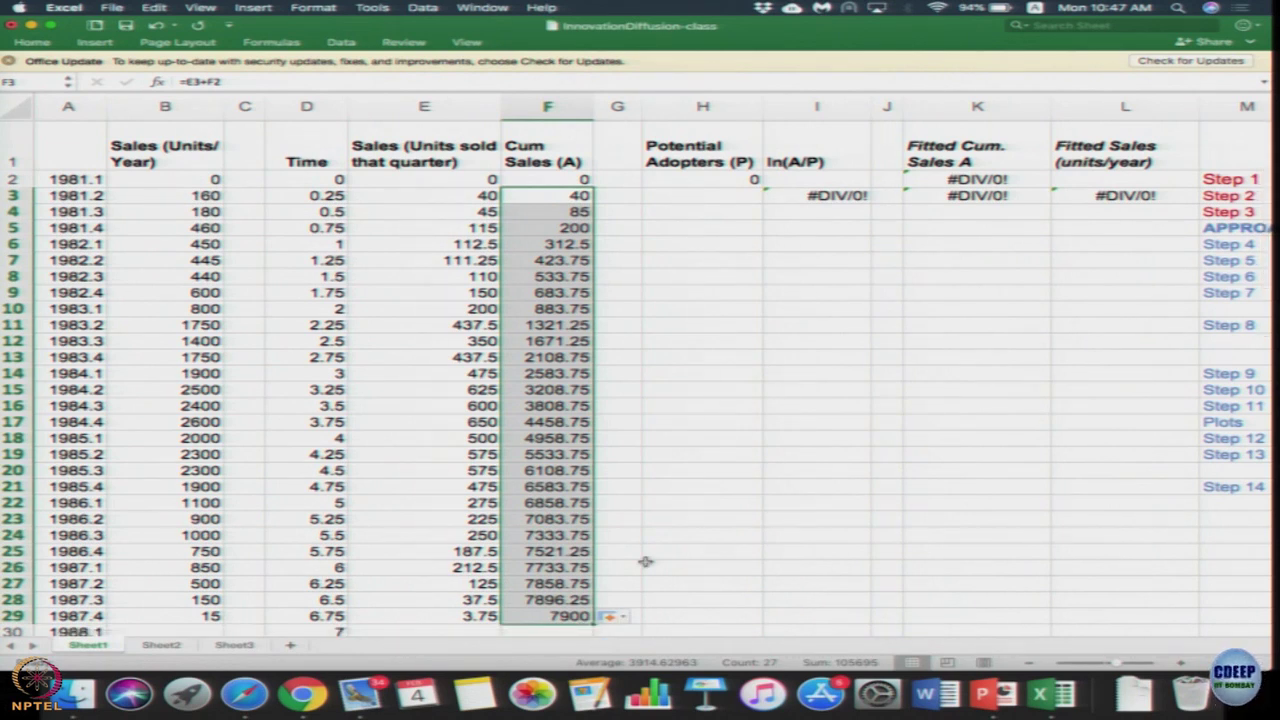
- Check the final cumulative sales entry in F29 and review the list of calculation steps beside the data
scroll(645, 562, down, 1)
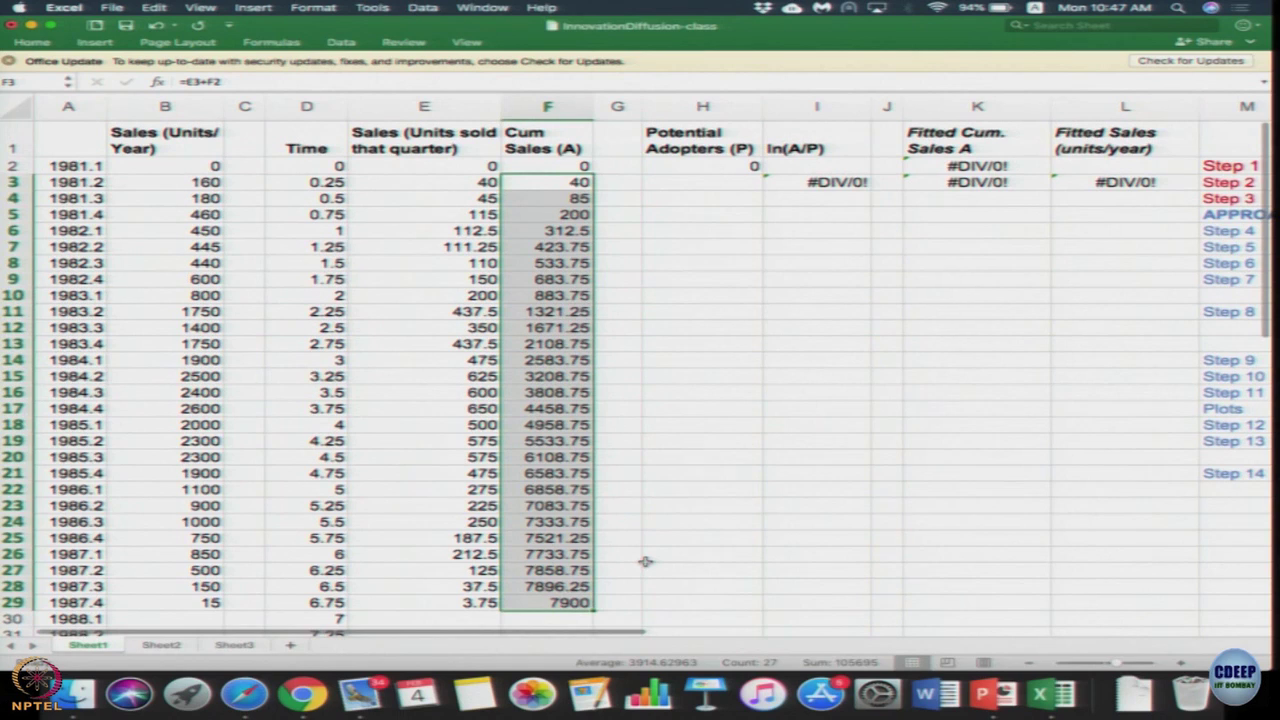
click(643, 586)
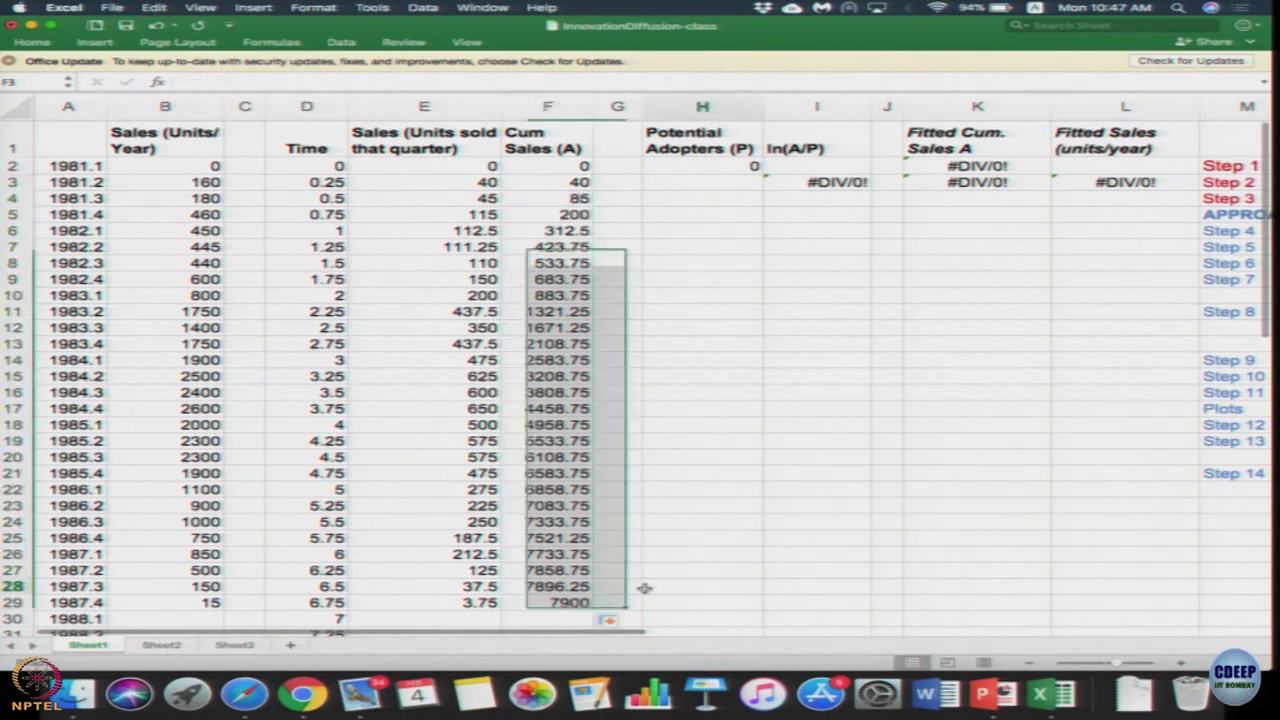
click(572, 604)
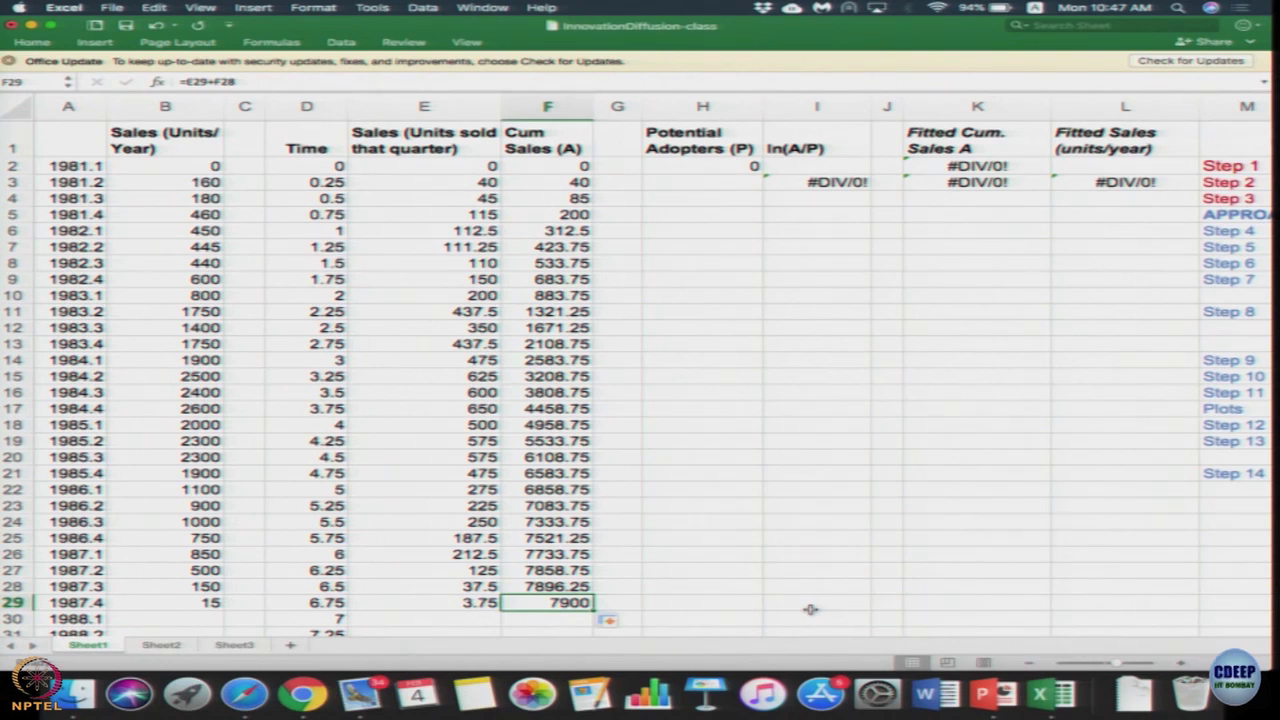
scroll(910, 584, right, 5)
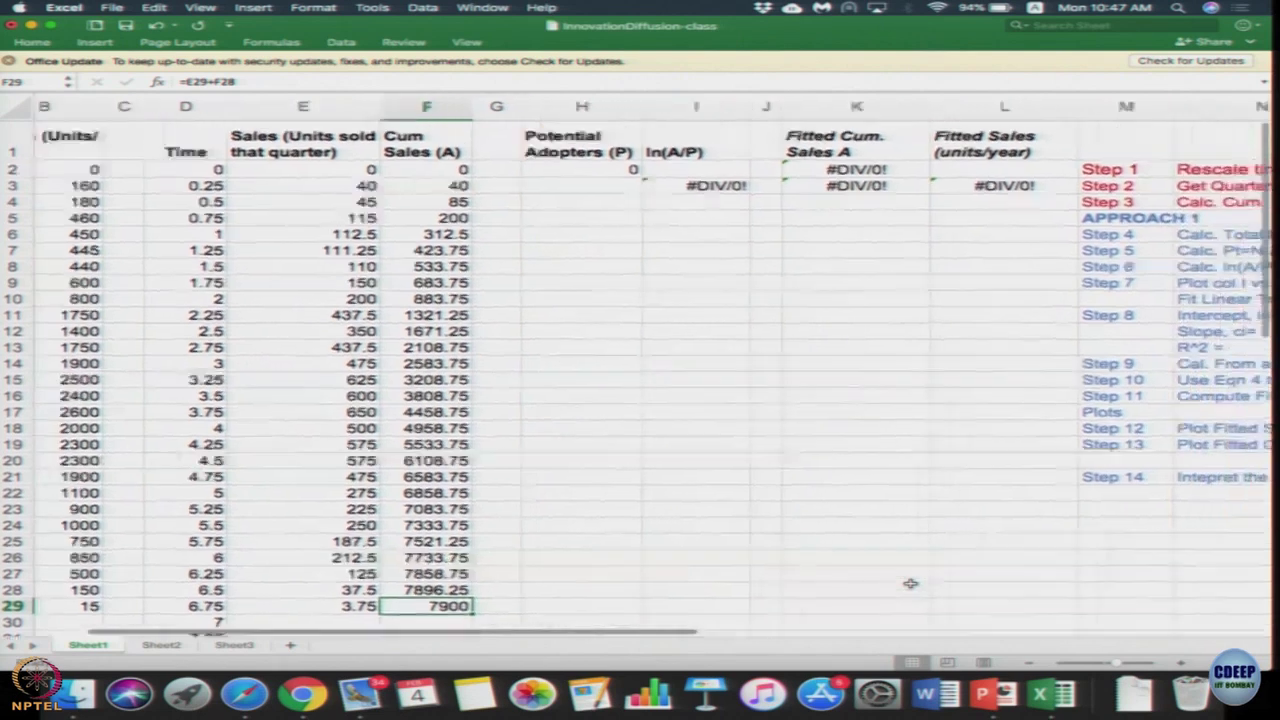
scroll(910, 584, right, 3)
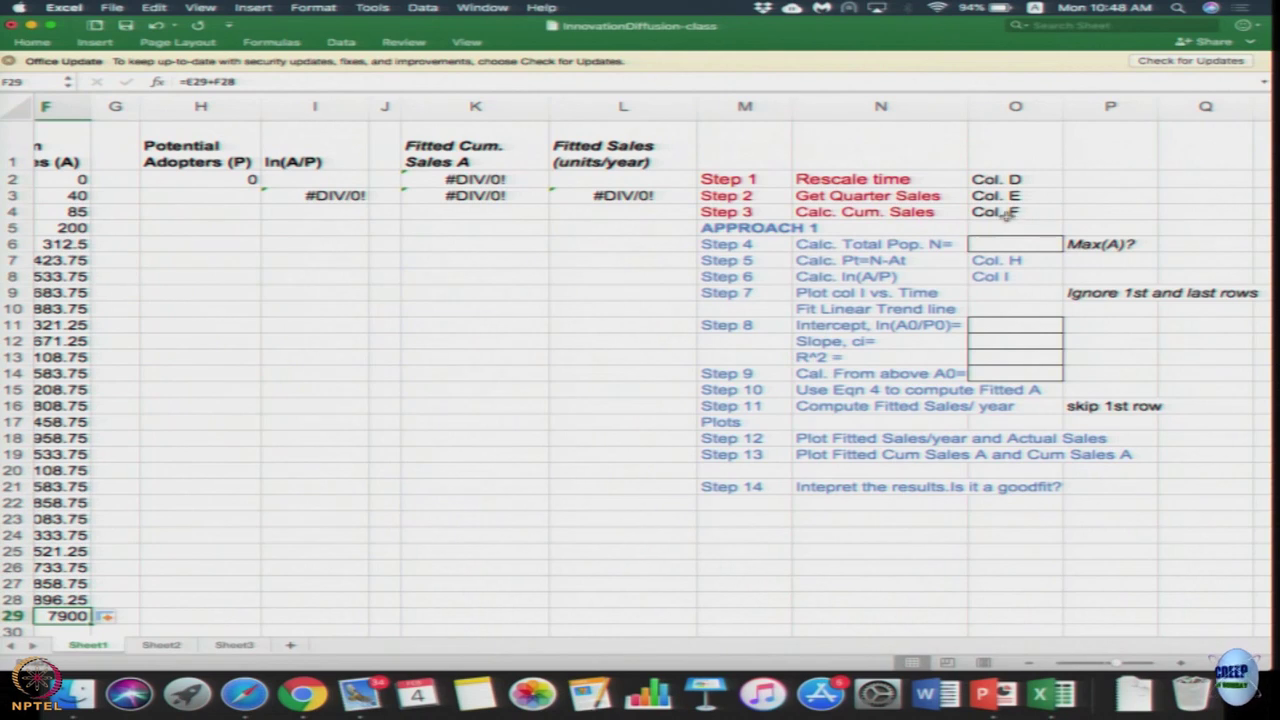
scroll(462, 332, left, 3)
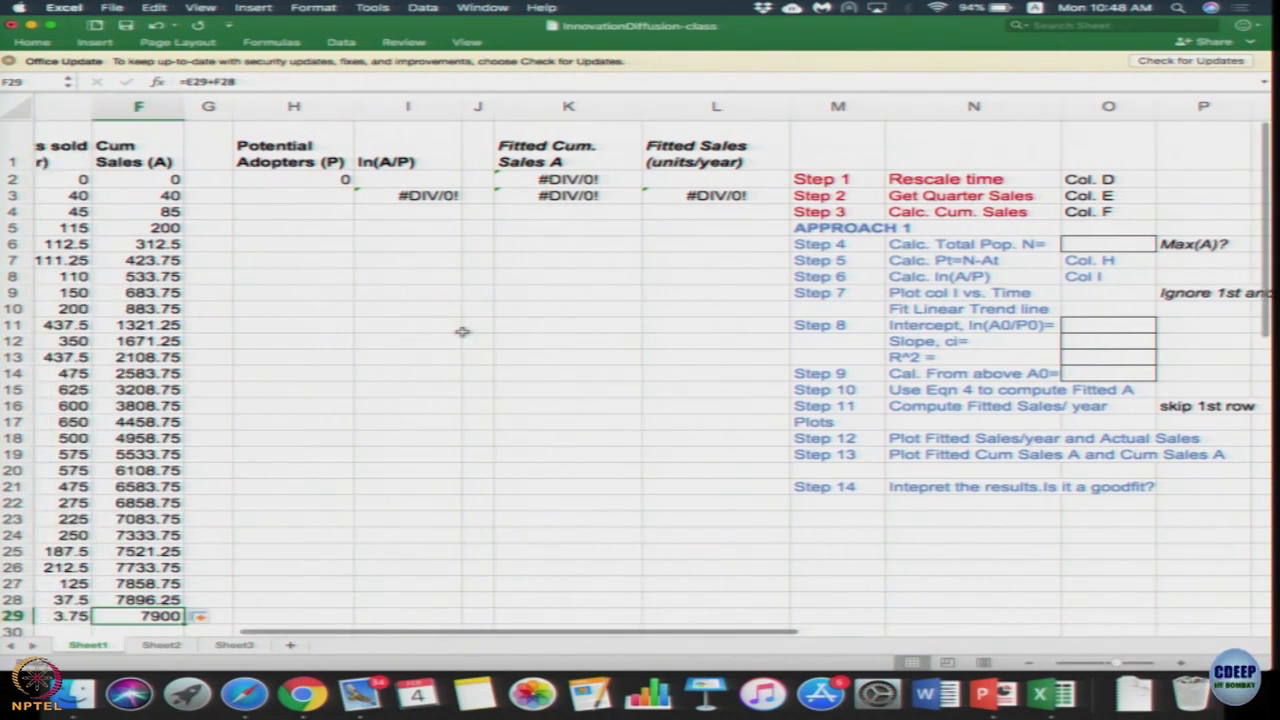
scroll(462, 332, left, 10)
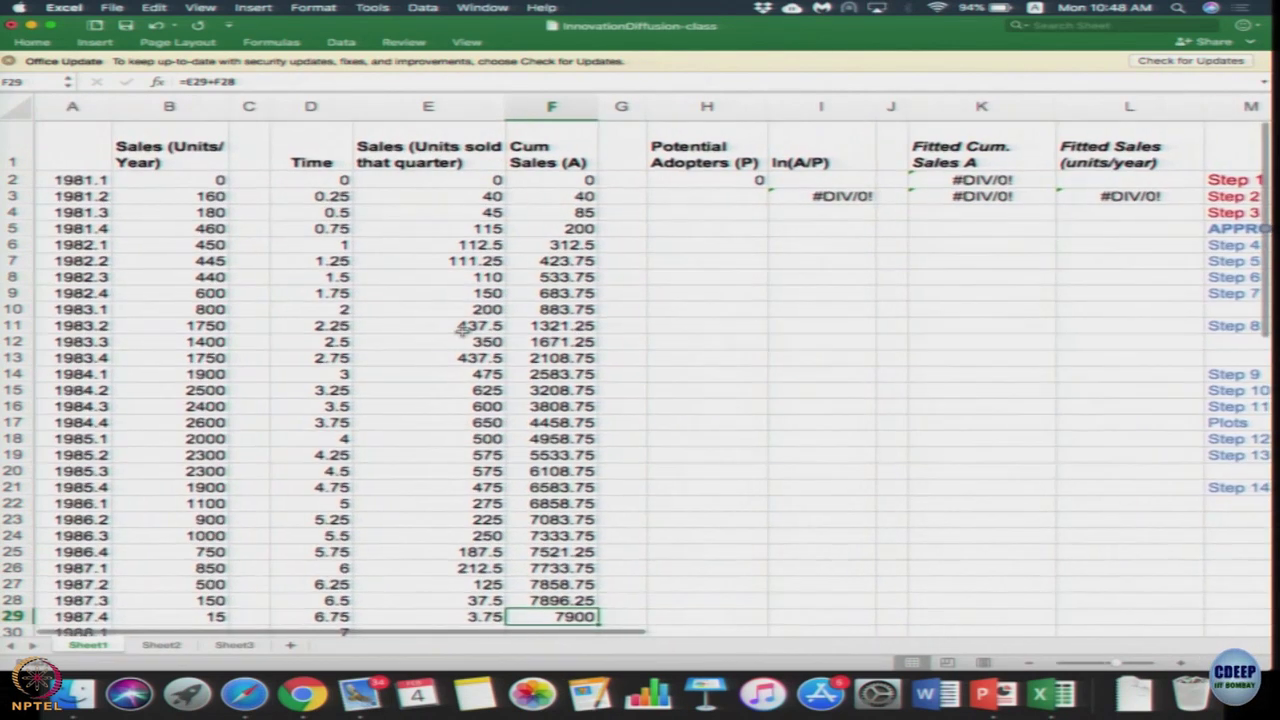
- Examine the cumulative sales chart located below the data table, beside the yearly sales chart
click(575, 272)
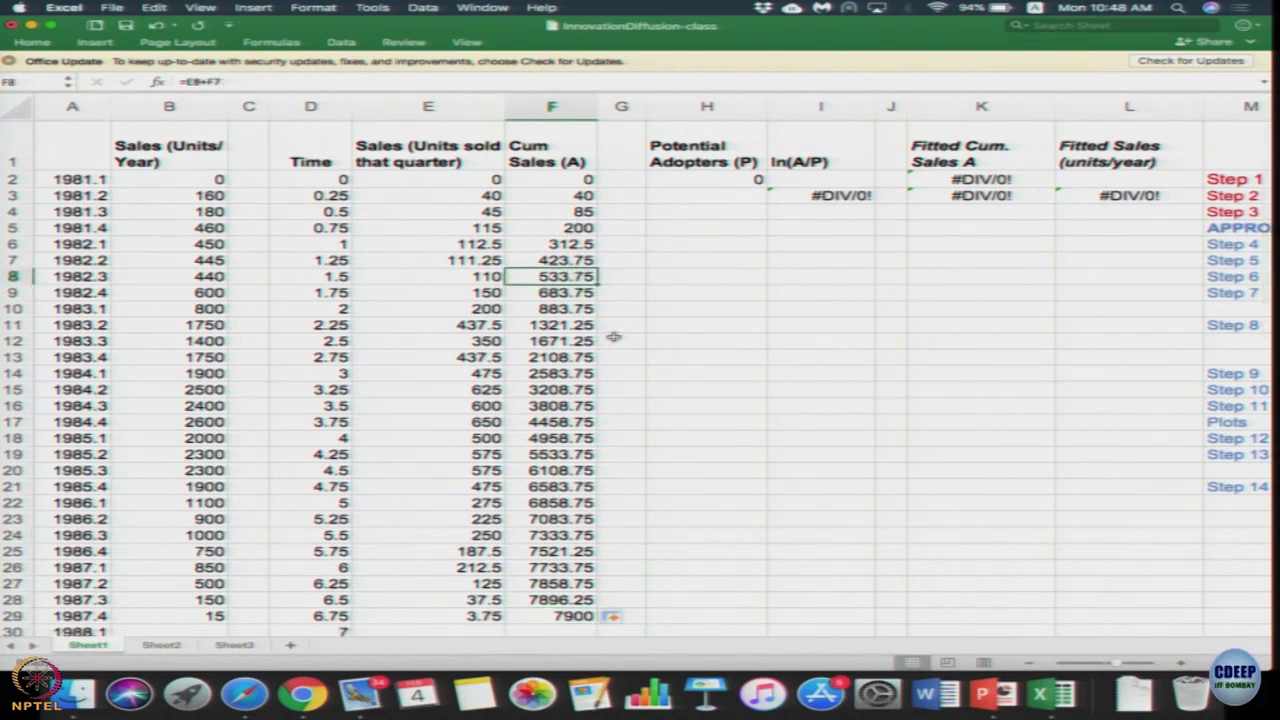
scroll(613, 337, down, 5)
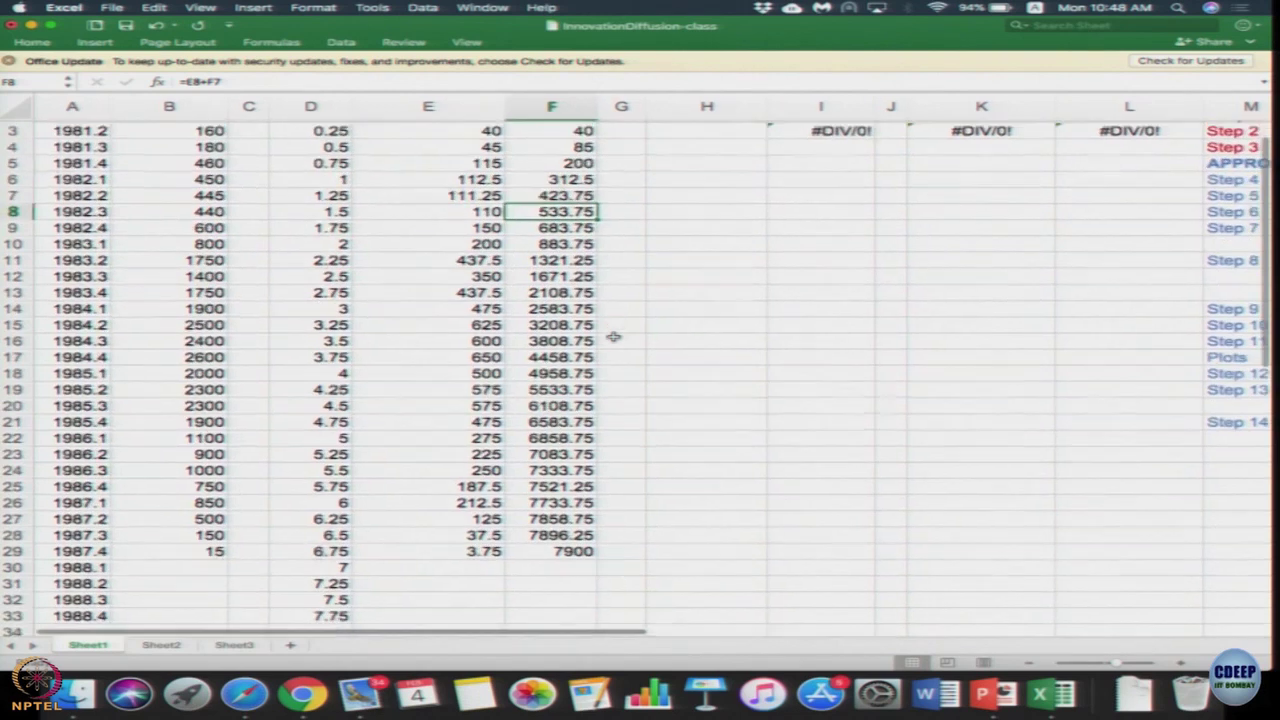
scroll(613, 337, down, 12)
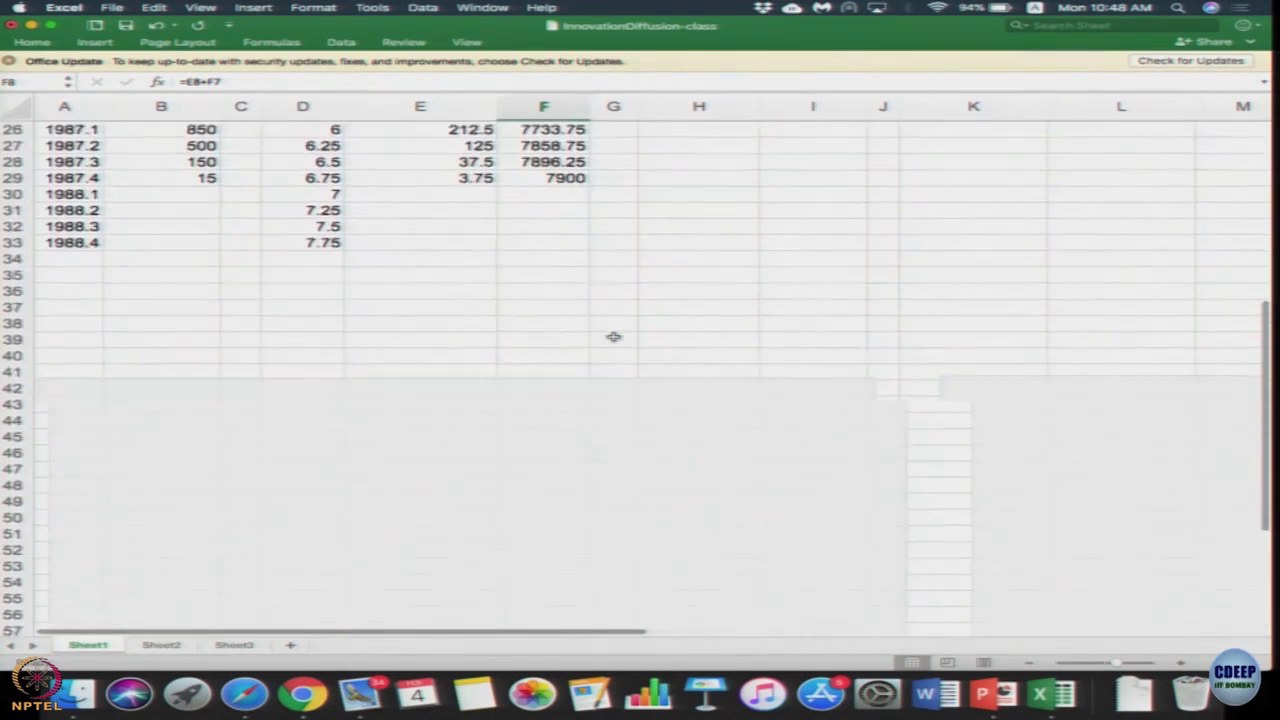
scroll(613, 337, down, 4)
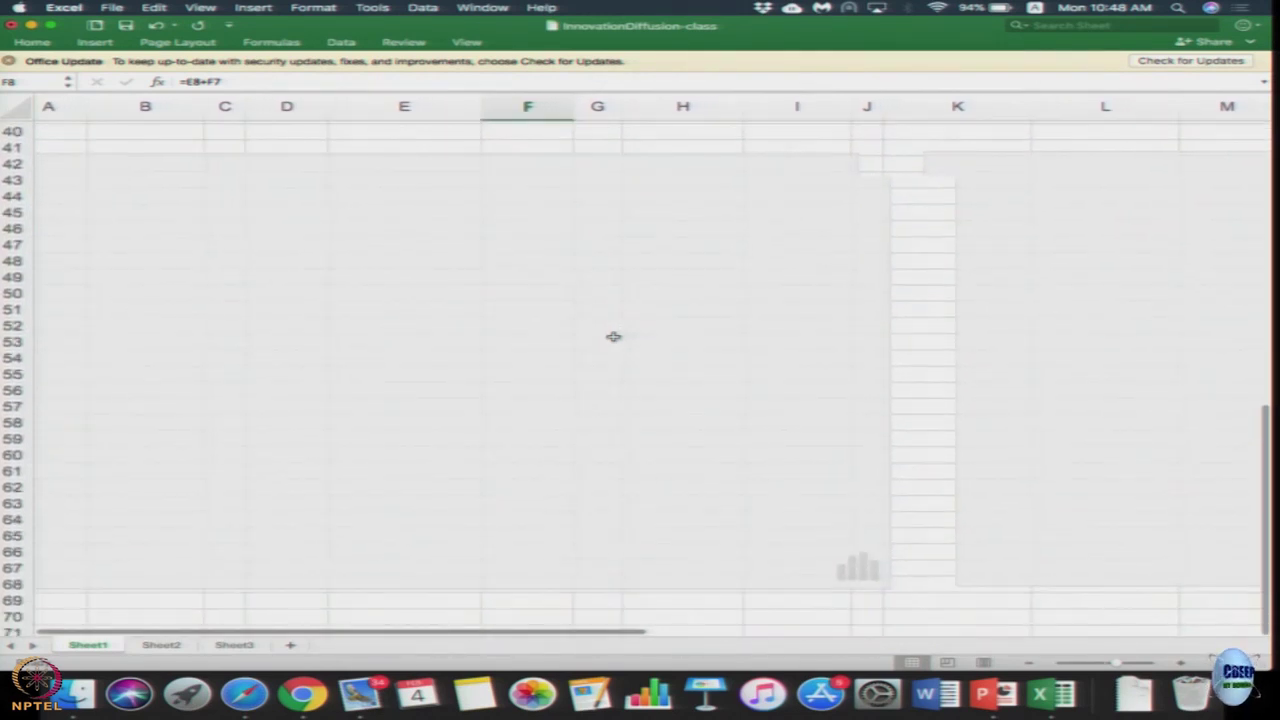
scroll(790, 363, right, 10)
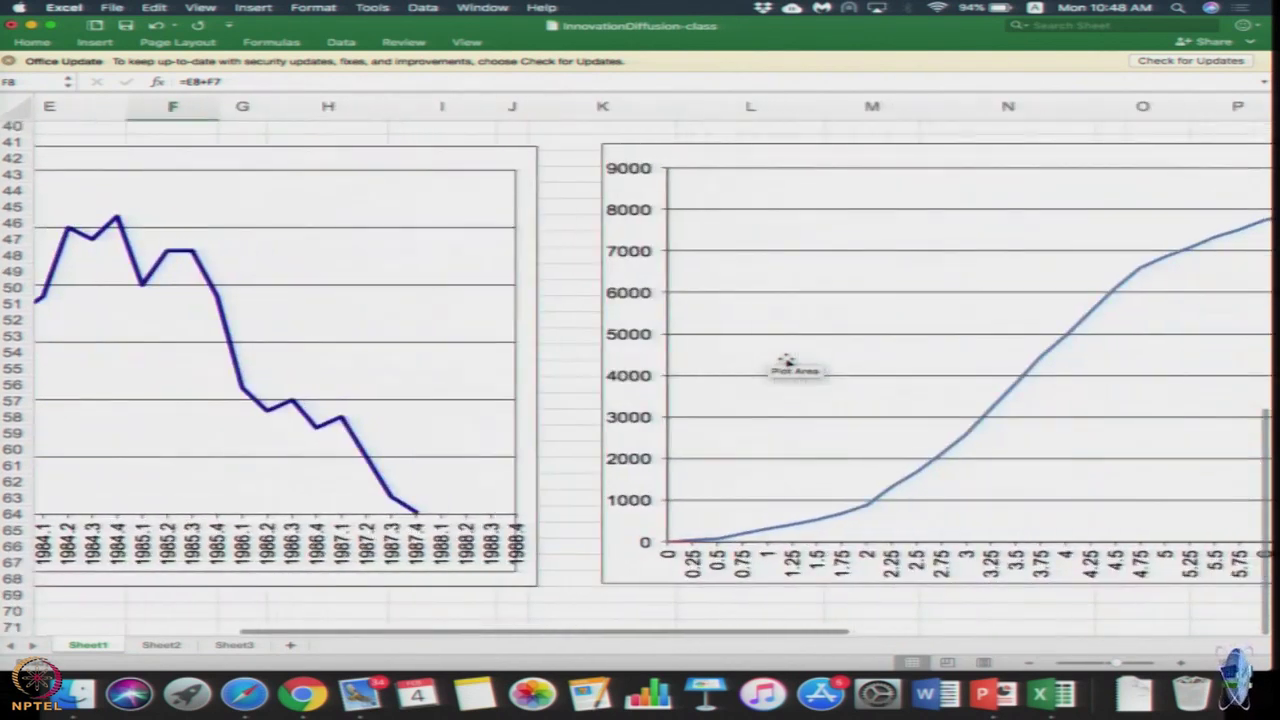